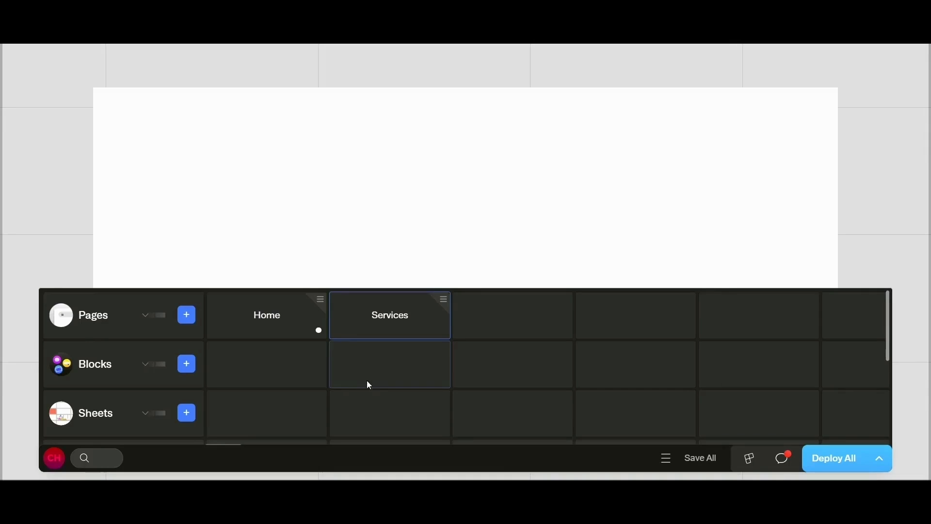
Step: Add a new block named Footer and check its editor before returning to the worksheet
{"action": "left_click", "coordinate": [187, 368]}
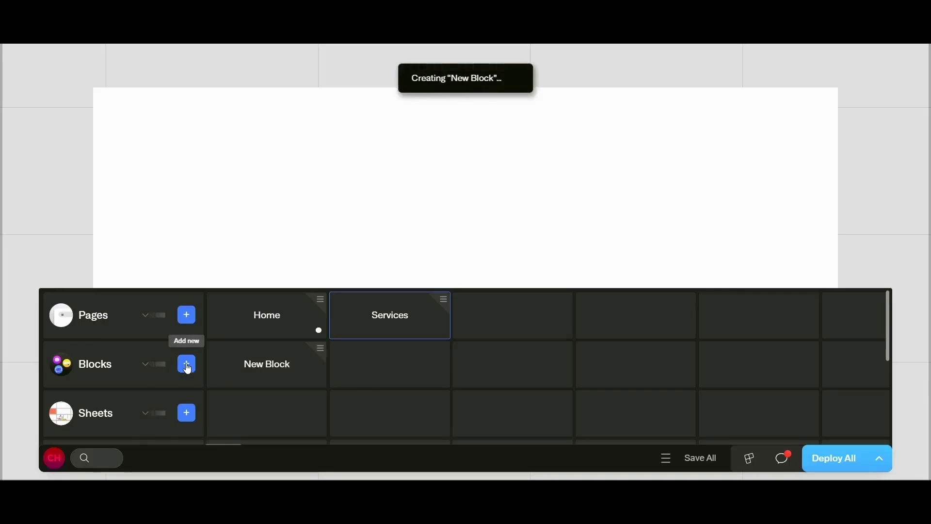
{"action": "type", "text": "Footer"}
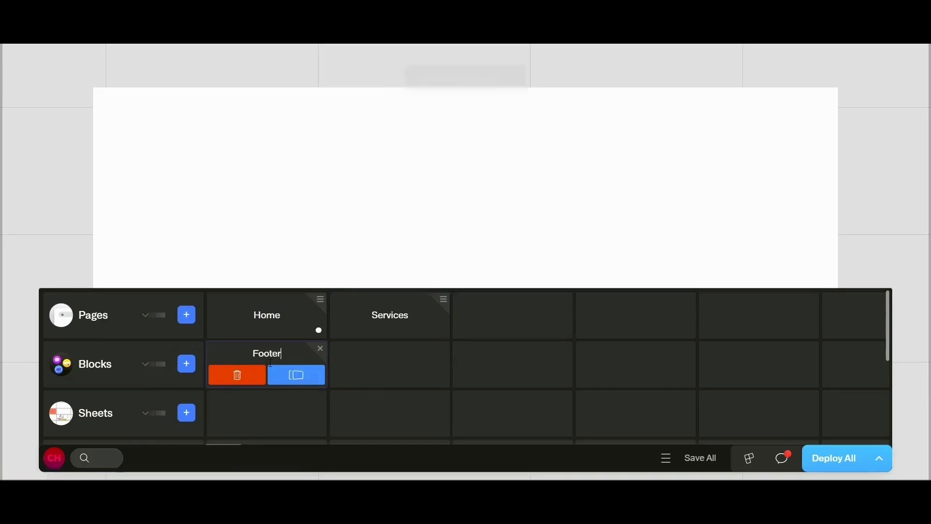
{"action": "key", "text": "Return"}
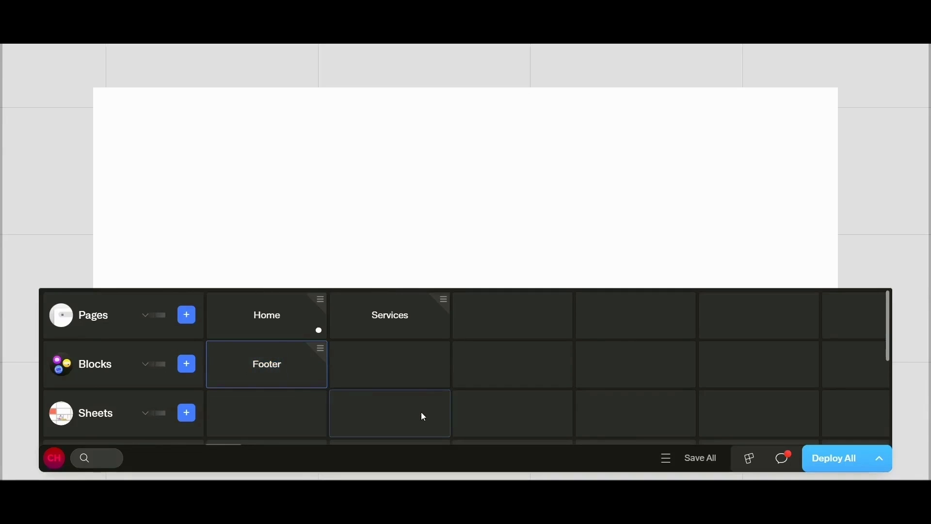
{"action": "double_click", "coordinate": [256, 377]}
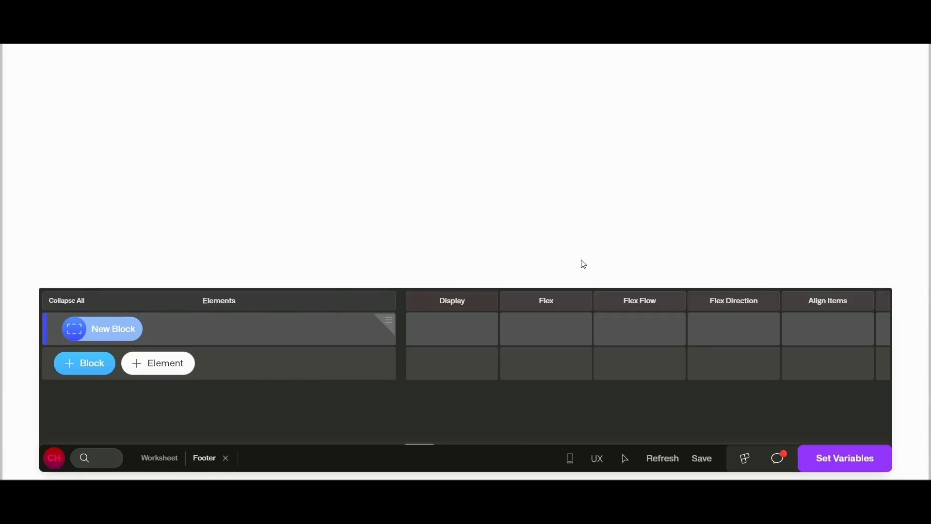
{"action": "left_click", "coordinate": [227, 459]}
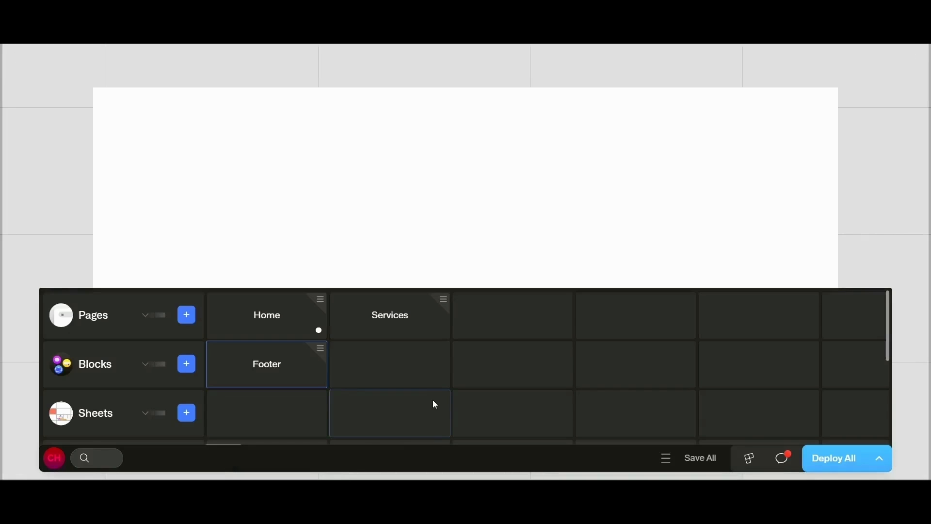
Step: Open the Home page and create a reusable block from its Footer template section
{"action": "left_click", "coordinate": [269, 317]}
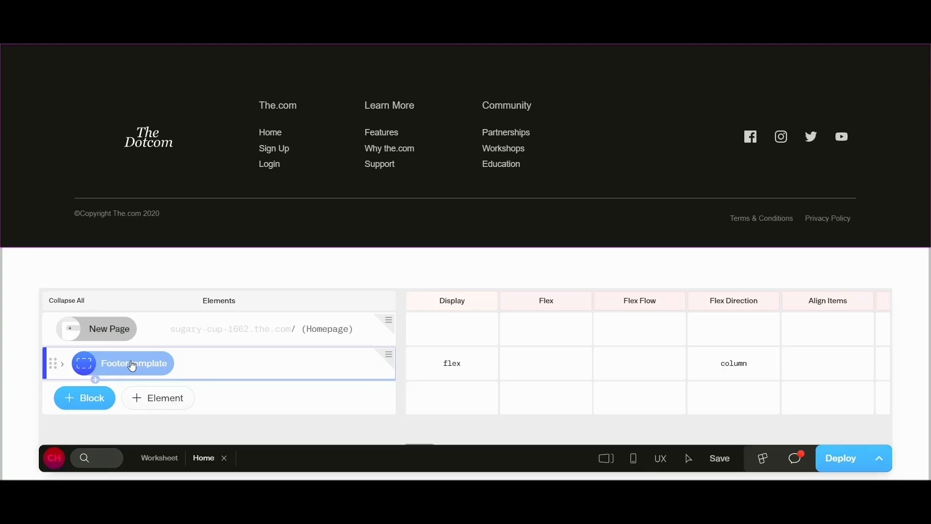
{"action": "key", "text": "ctrl+k"}
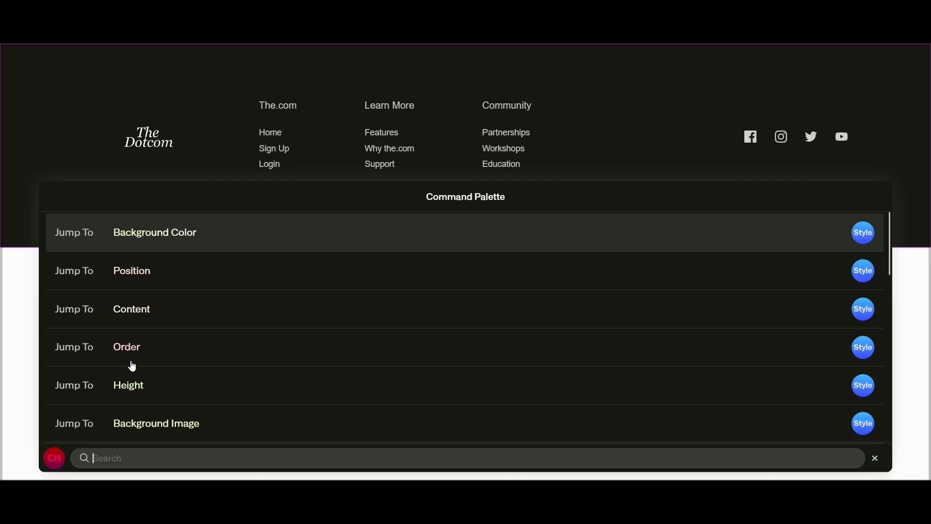
{"action": "type", "text": "create"}
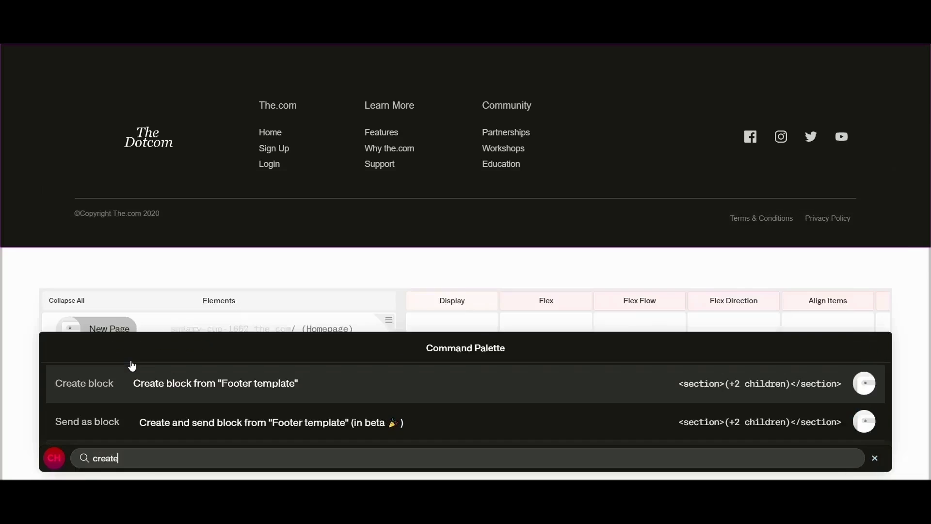
{"action": "left_click", "coordinate": [302, 395]}
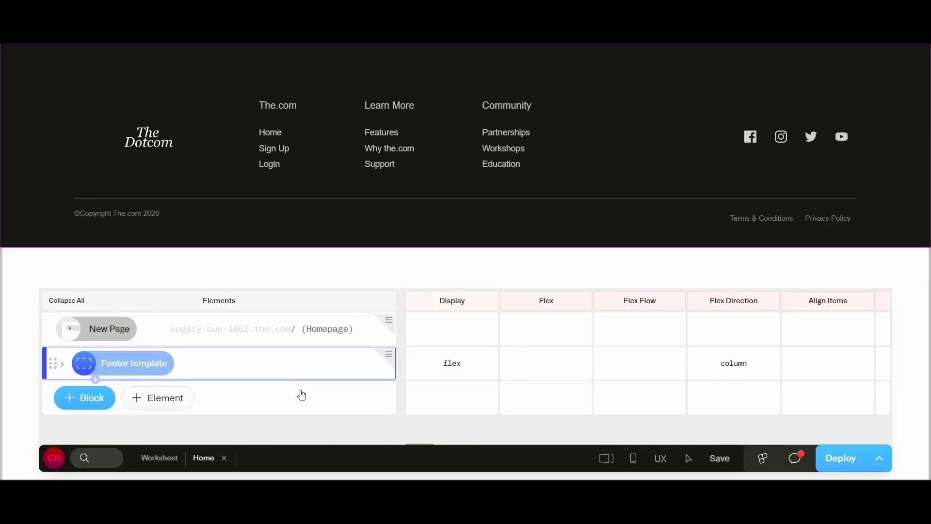
{"action": "left_click", "coordinate": [389, 356]}
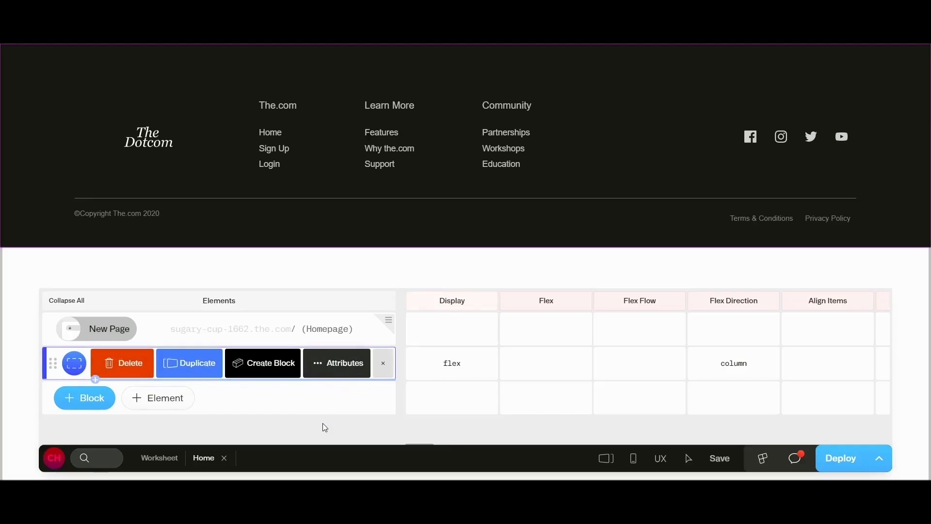
{"action": "left_click", "coordinate": [279, 374]}
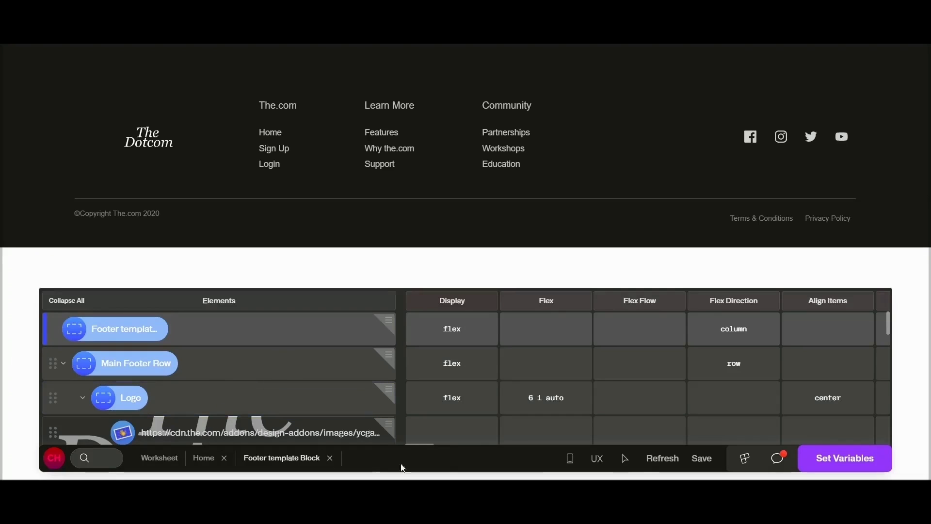
Step: Open the block's variables and add one named textColorFooter
{"action": "left_click", "coordinate": [875, 465]}
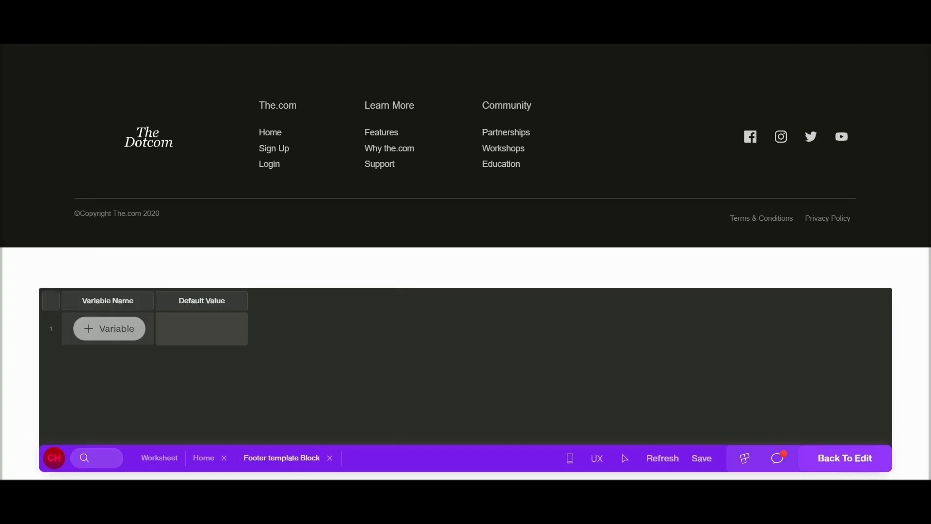
{"action": "left_click", "coordinate": [118, 324]}
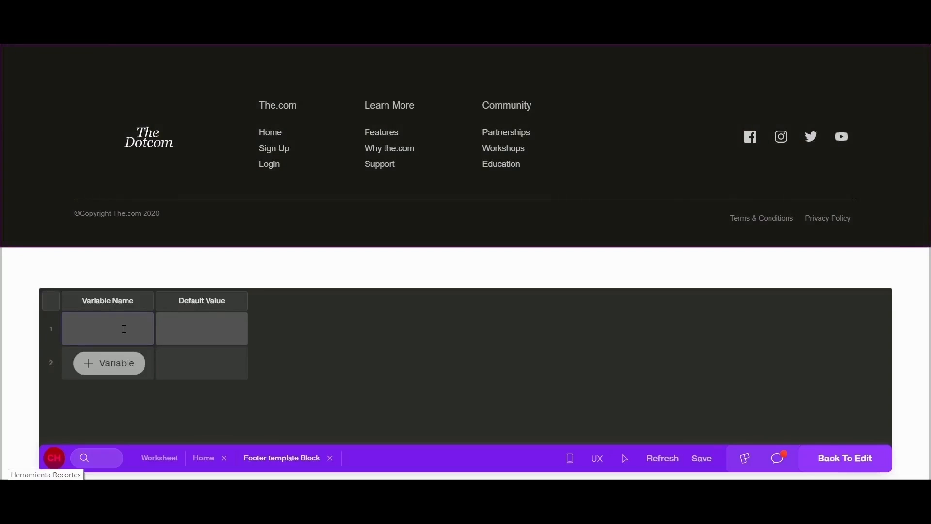
{"action": "type", "text": "textC"}
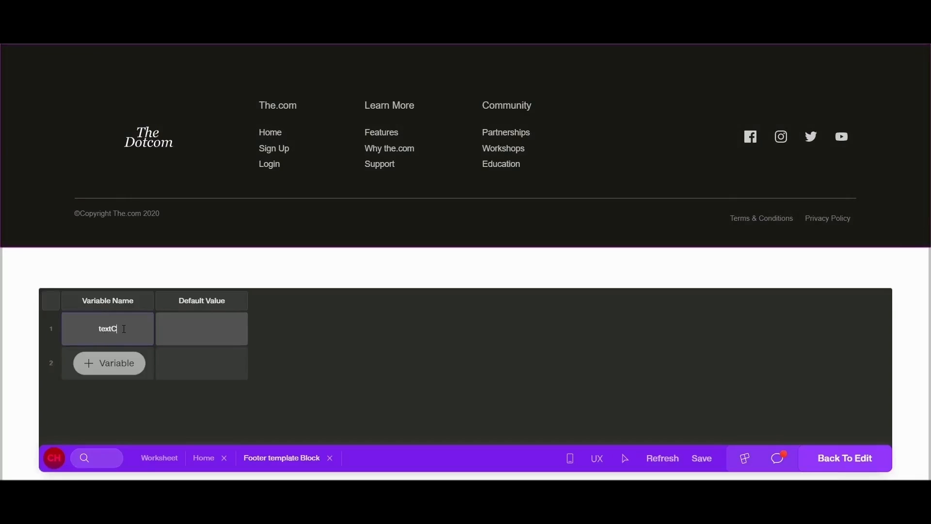
{"action": "type", "text": "olorFooter"}
{"action": "key", "text": "Return"}
Step: Add two more block variables named urlFooter and textSizeFooter
{"action": "left_click", "coordinate": [125, 372]}
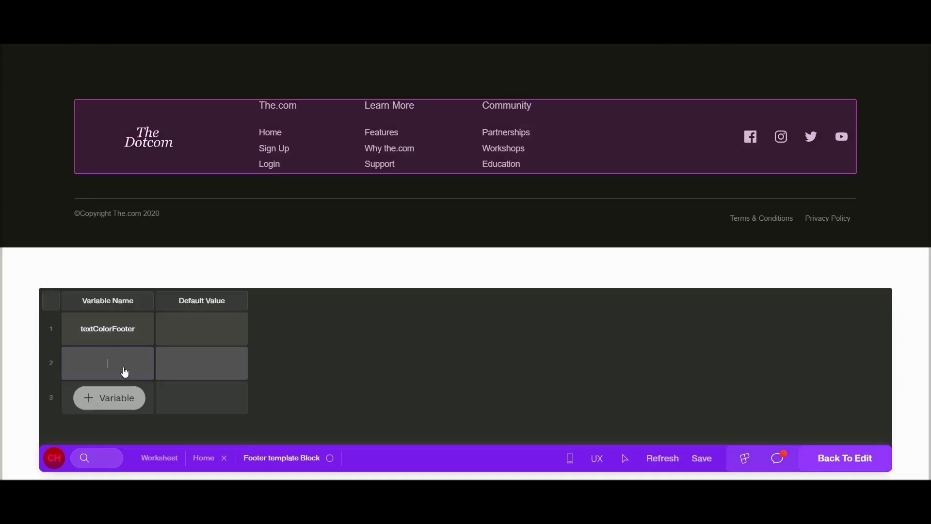
{"action": "type", "text": "urlFooter"}
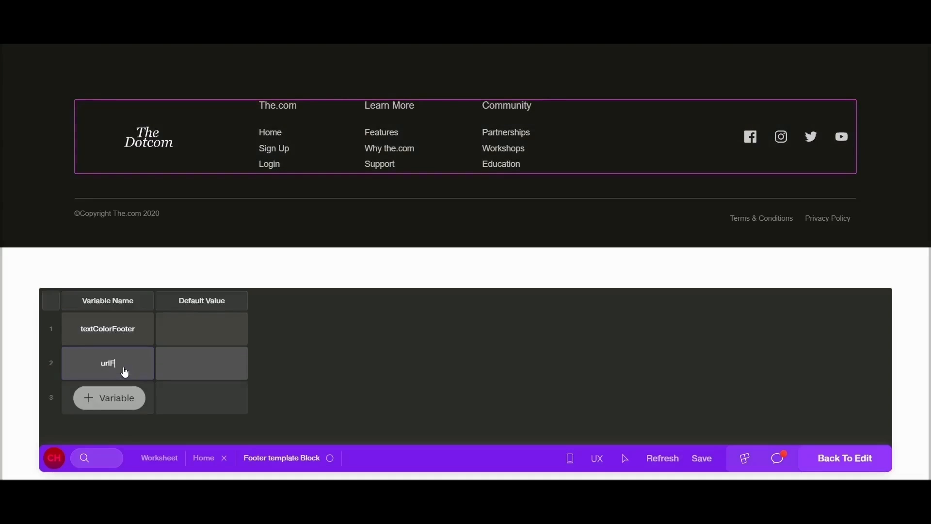
{"action": "left_click", "coordinate": [115, 403]}
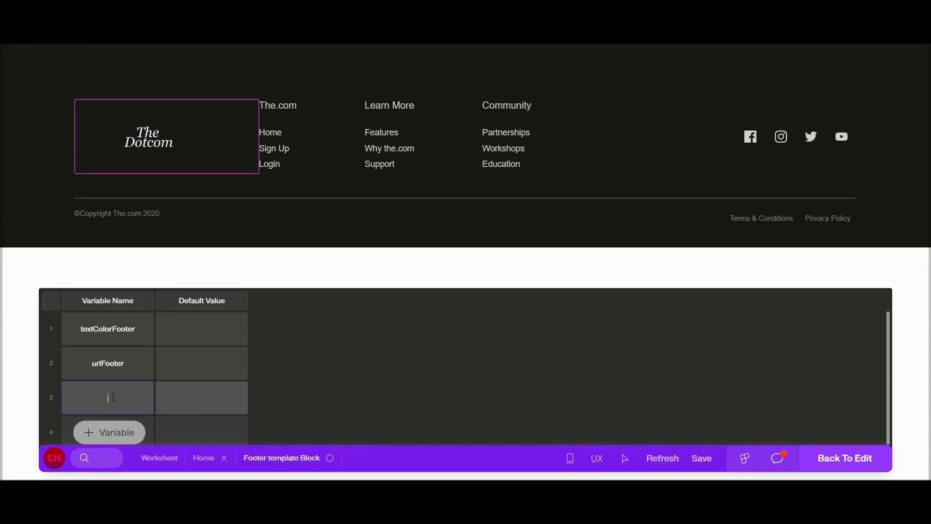
{"action": "type", "text": "textSizeFooter"}
{"action": "key", "text": "Return"}
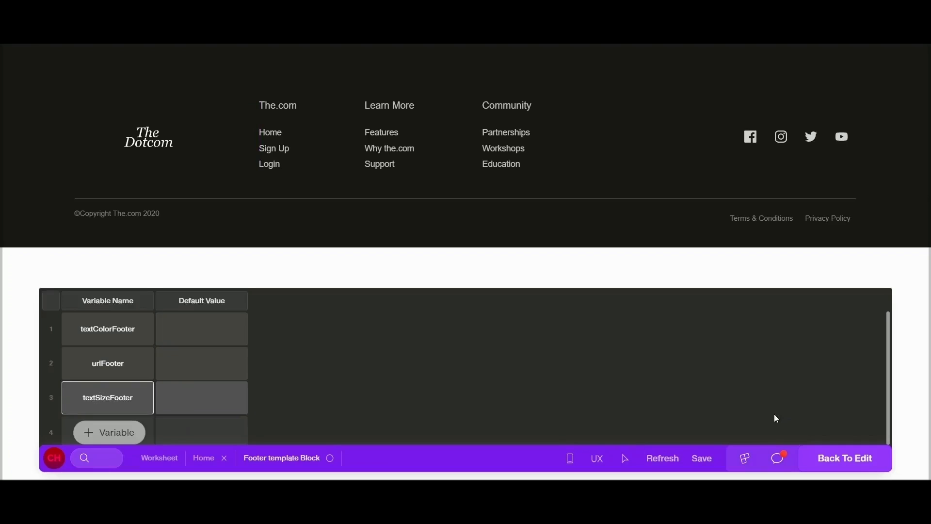
Step: Set the default value of the textSizeFooter variable to 14px
{"action": "left_click", "coordinate": [198, 406]}
{"action": "type", "text": "14px"}
{"action": "left_click", "coordinate": [224, 365]}
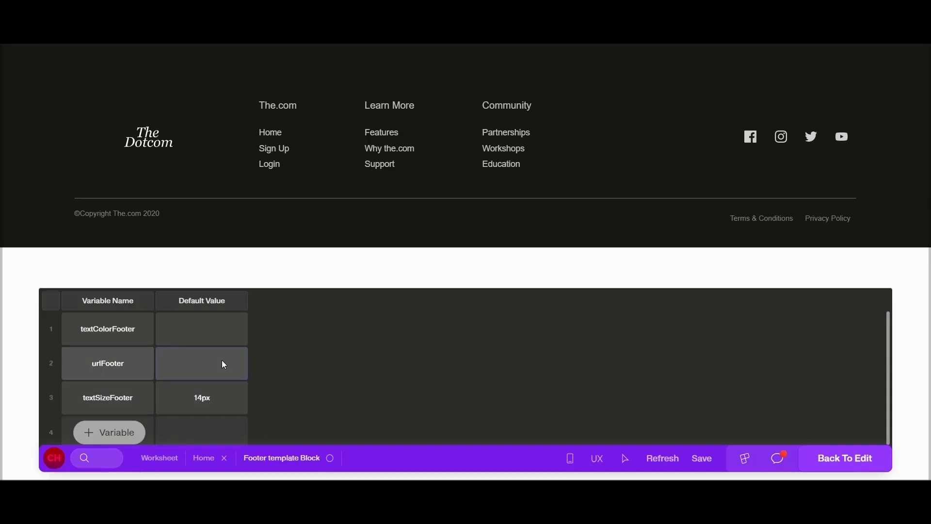
{"action": "left_click", "coordinate": [188, 404]}
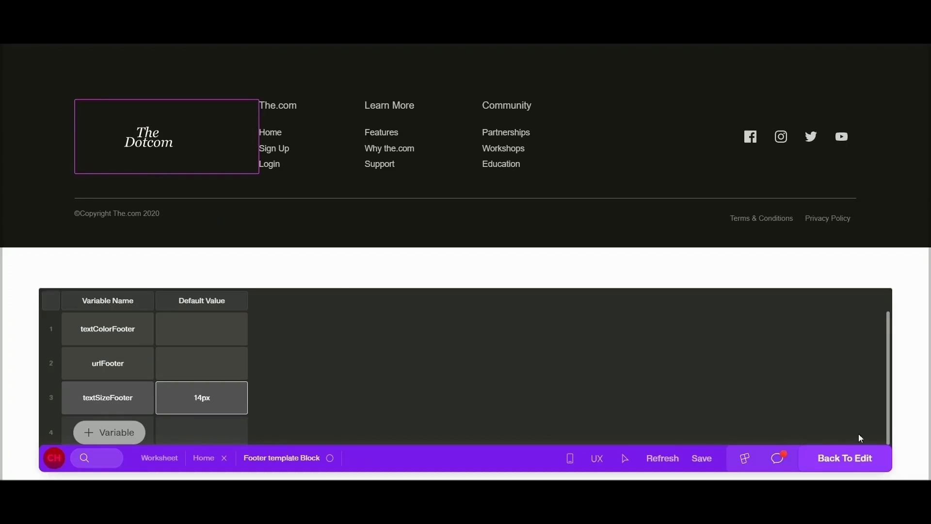
Step: Return to editing the block and bind the footer Home link's text color to the textColorFooter variable
{"action": "left_click", "coordinate": [869, 464]}
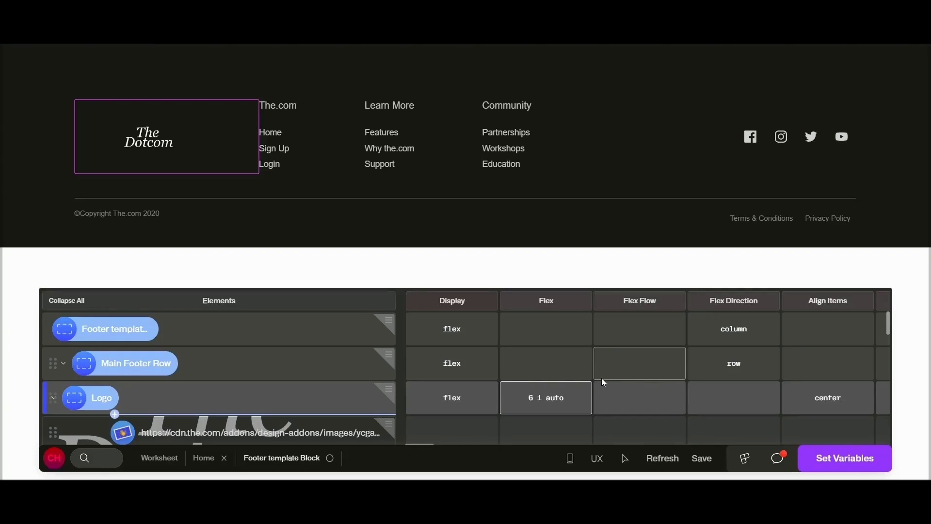
{"action": "left_click", "coordinate": [626, 463]}
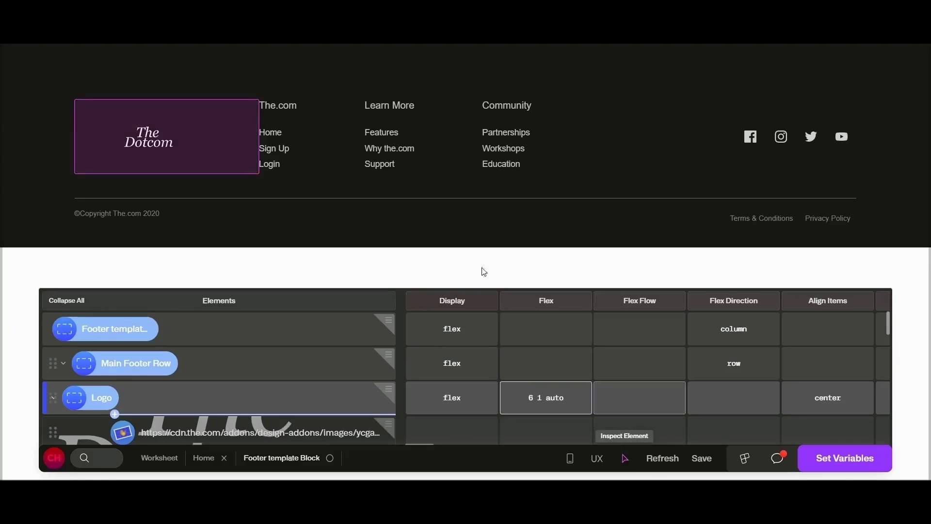
{"action": "left_click", "coordinate": [271, 132]}
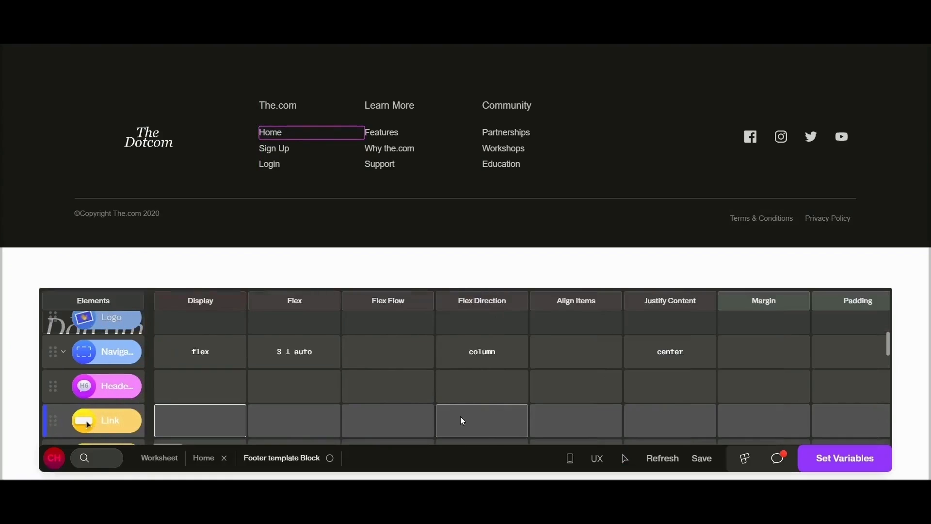
{"action": "key", "text": "ctrl+k"}
{"action": "type", "text": "text"}
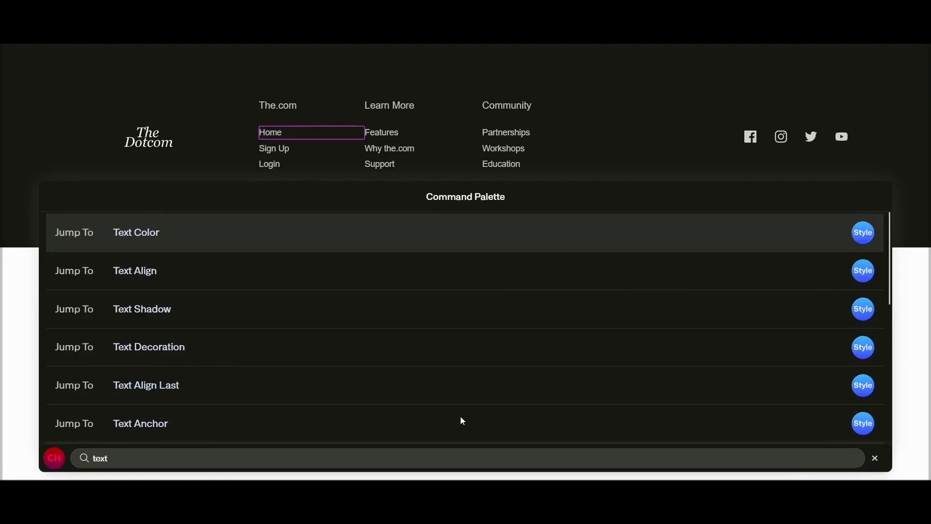
{"action": "scroll", "coordinate": [258, 363], "scroll_direction": "down", "scroll_amount": 1}
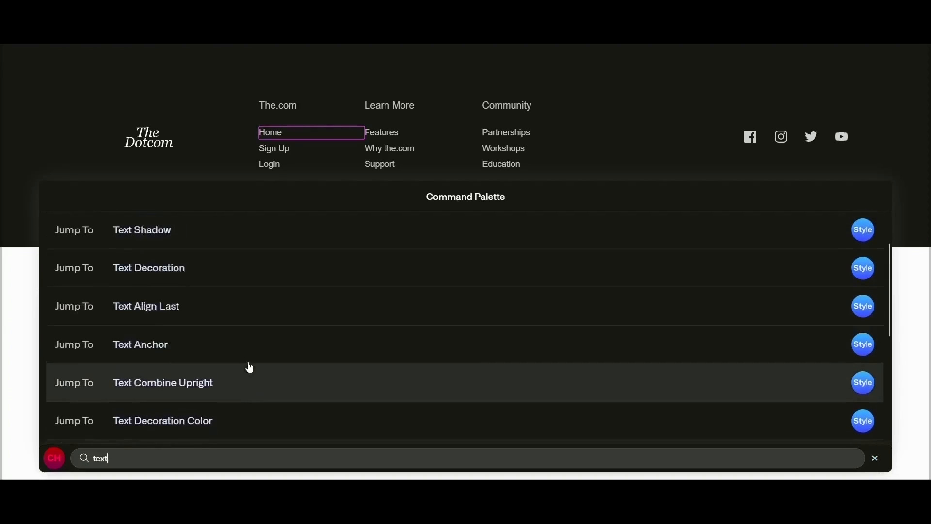
{"action": "scroll", "coordinate": [173, 289], "scroll_direction": "up", "scroll_amount": 2}
{"action": "left_click", "coordinate": [162, 246]}
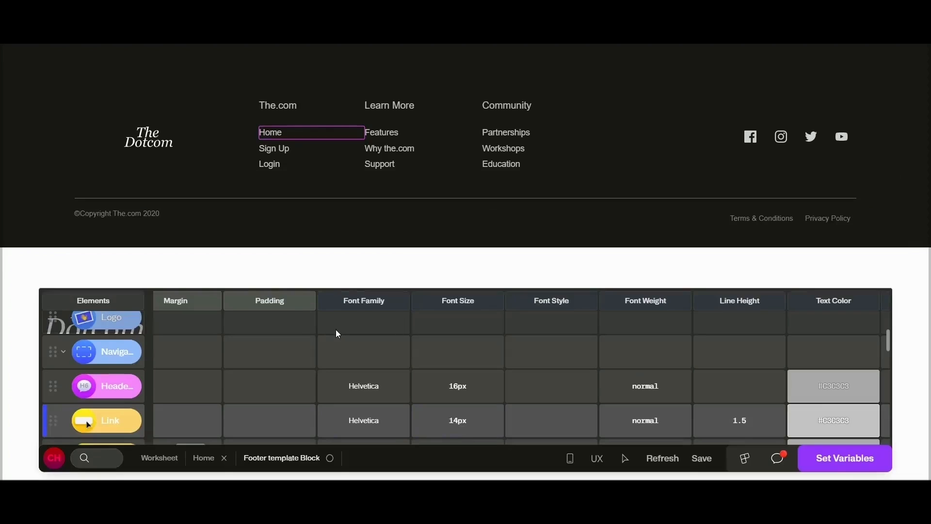
{"action": "double_click", "coordinate": [838, 423]}
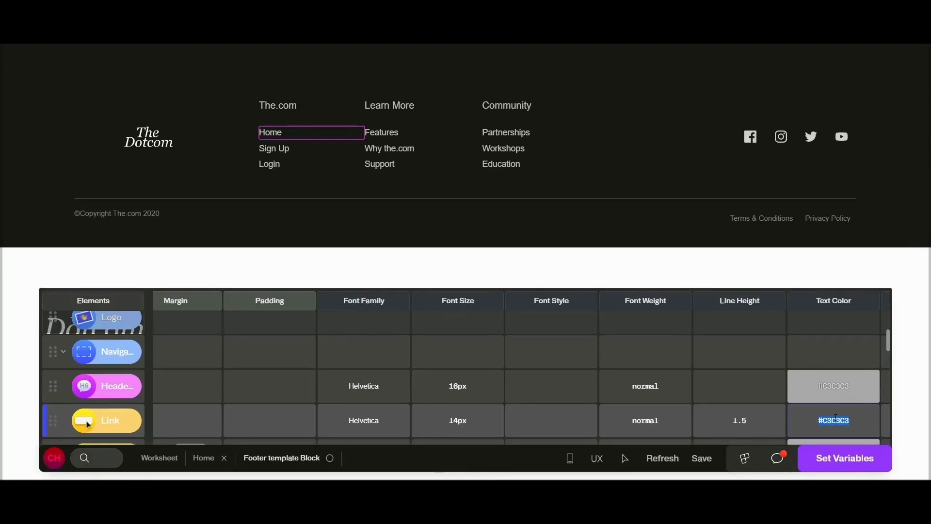
{"action": "key", "text": "BackSpace"}
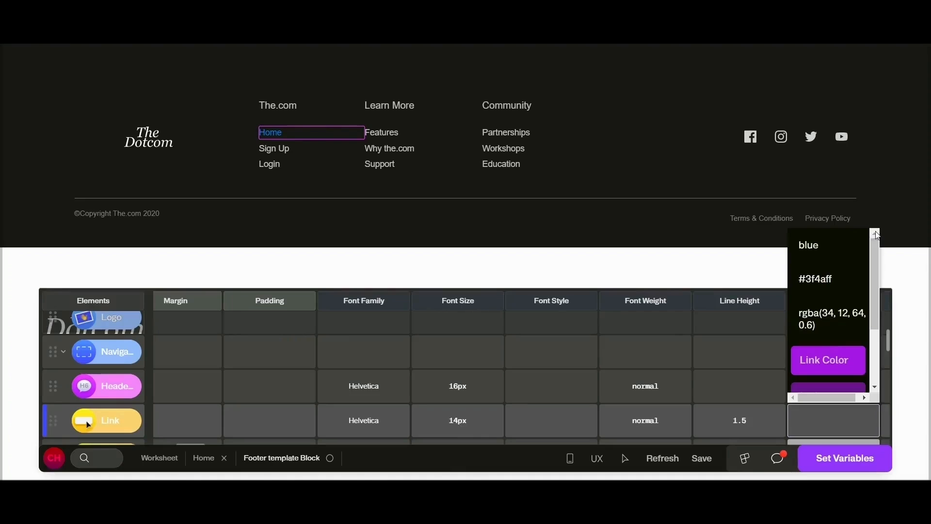
{"action": "scroll", "coordinate": [832, 330], "scroll_direction": "down", "scroll_amount": 3}
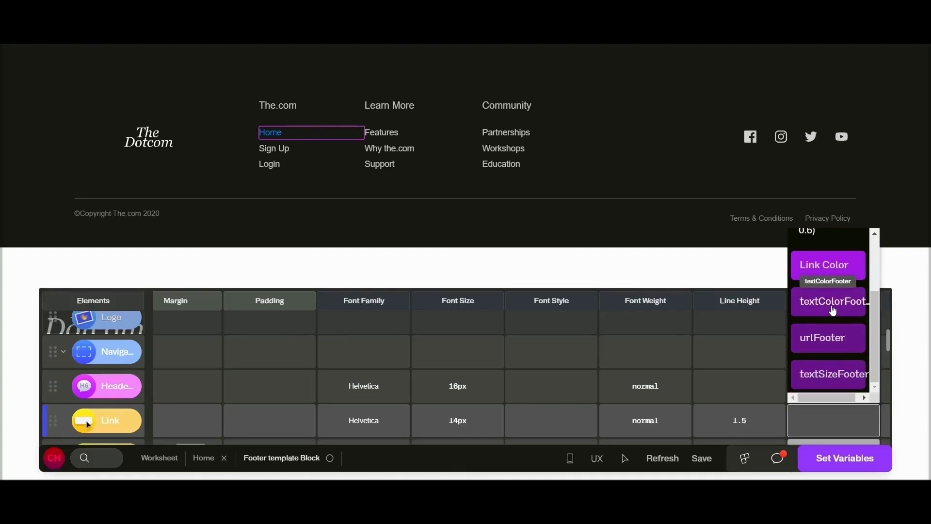
{"action": "left_click", "coordinate": [833, 311]}
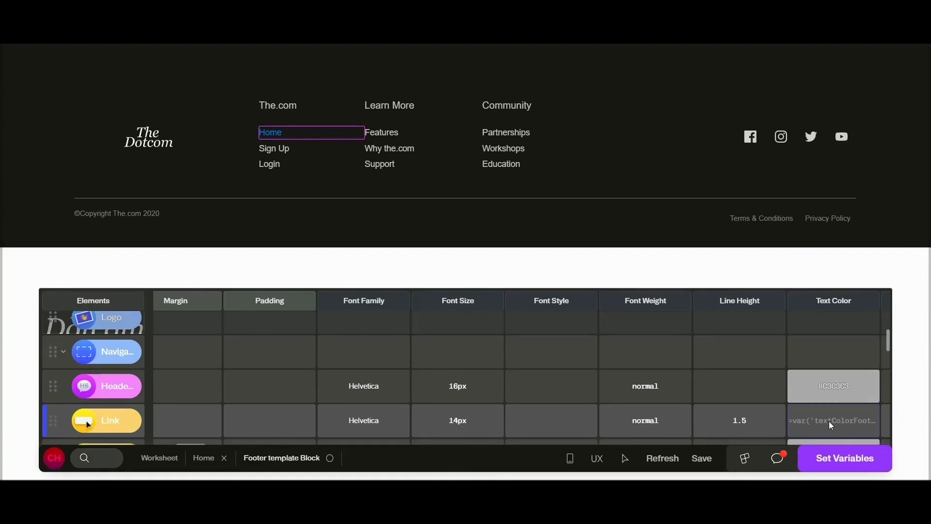
Step: Replace the Home link's fixed font size with the textSizeFooter variable
{"action": "scroll", "coordinate": [408, 407], "scroll_direction": "down", "scroll_amount": 2}
{"action": "left_click", "coordinate": [476, 369]}
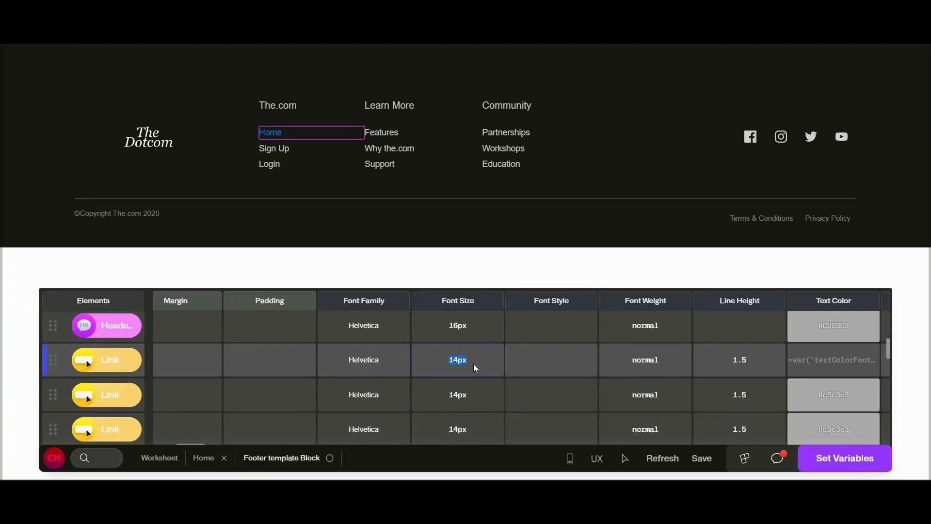
{"action": "key", "text": "BackSpace"}
{"action": "scroll", "coordinate": [468, 271], "scroll_direction": "down", "scroll_amount": 1}
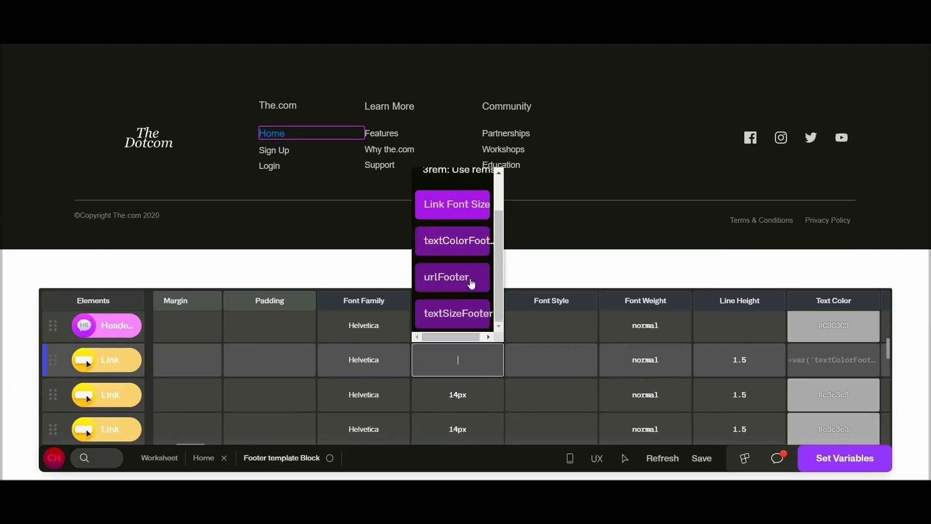
{"action": "left_click", "coordinate": [465, 313]}
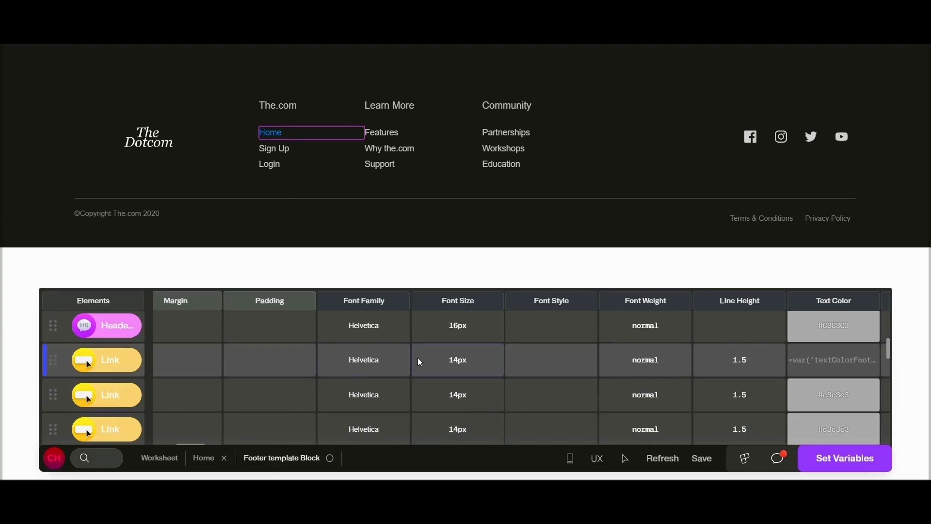
Step: Replace the footer Home link's placeholder URL with the urlFooter variable
{"action": "left_click", "coordinate": [120, 351]}
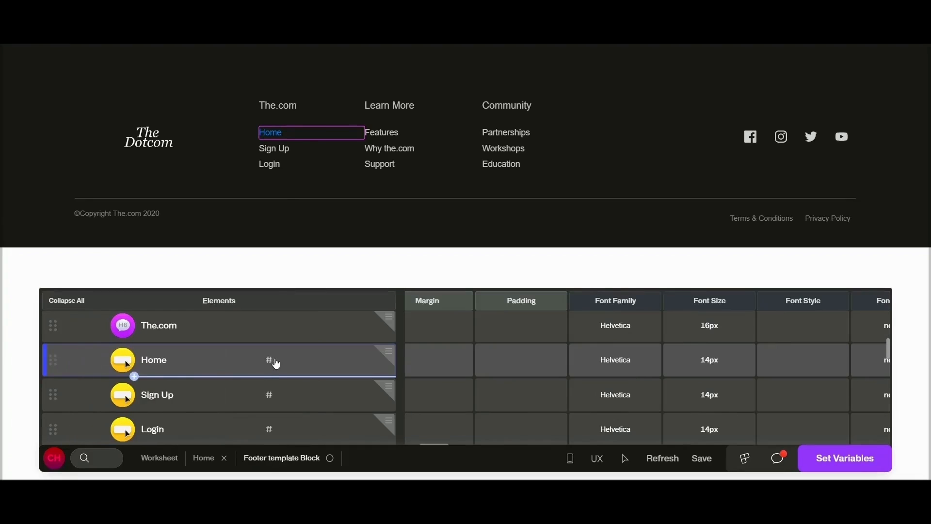
{"action": "key", "text": "BackSpace"}
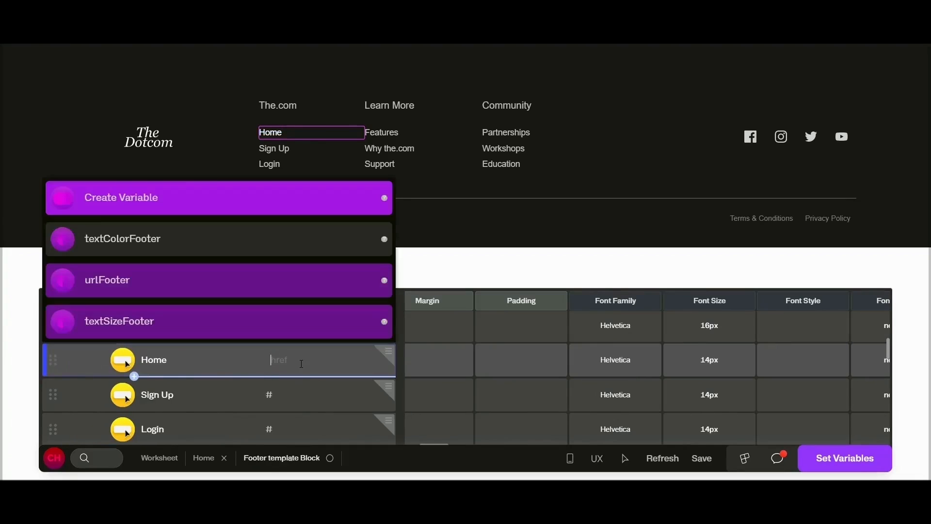
{"action": "left_click", "coordinate": [223, 280]}
Step: Set the default values of the block variables urlFooter to # and textColorFooter to #FFFFFF, returning to the block's elements
{"action": "left_click", "coordinate": [847, 458]}
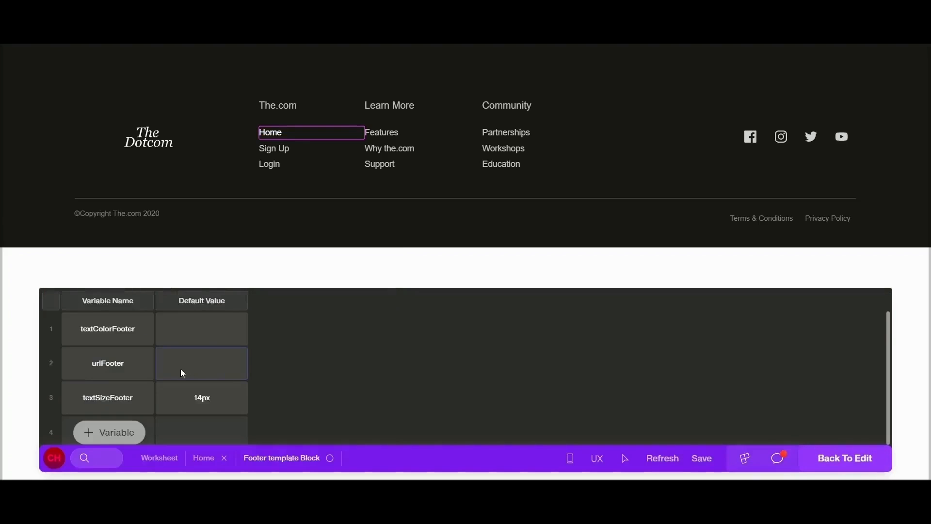
{"action": "left_click", "coordinate": [181, 369]}
{"action": "type", "text": "#"}
{"action": "left_click", "coordinate": [197, 333]}
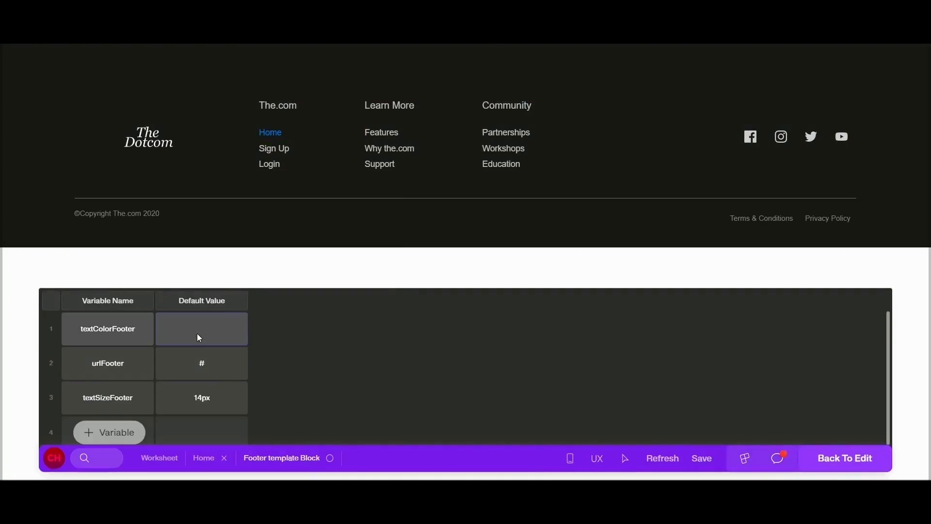
{"action": "type", "text": "#FFFFFF"}
{"action": "left_click", "coordinate": [847, 458]}
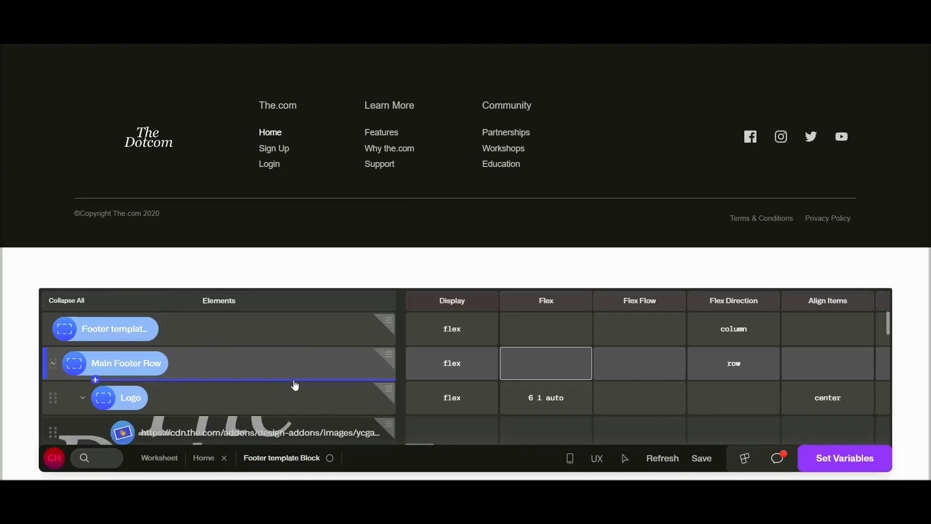
Step: Pick the Home link in the footer preview to locate its row, and save the Footer template Block
{"action": "left_click", "coordinate": [461, 363]}
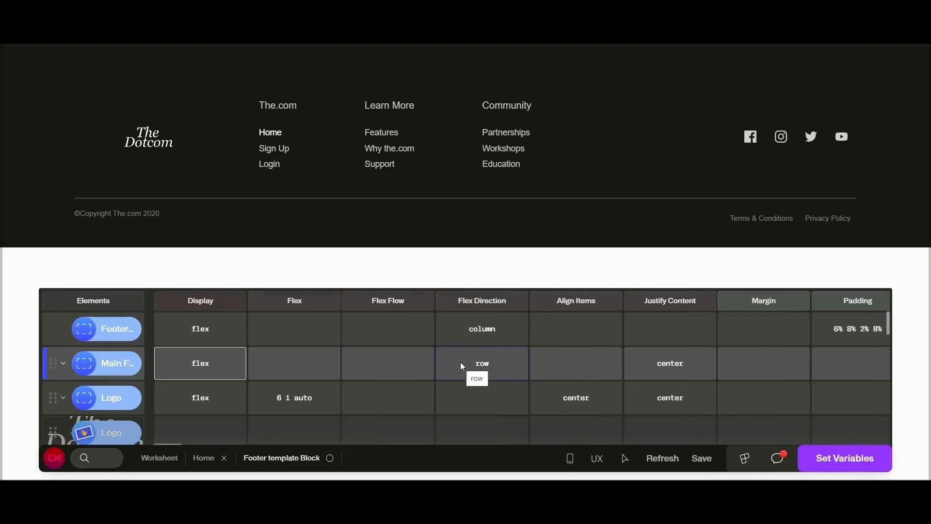
{"action": "left_click", "coordinate": [626, 458]}
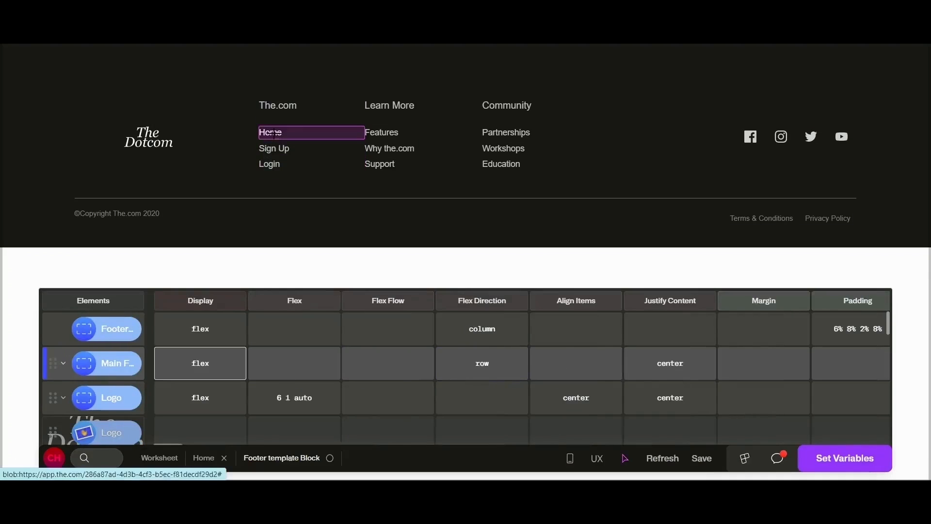
{"action": "left_click", "coordinate": [272, 132]}
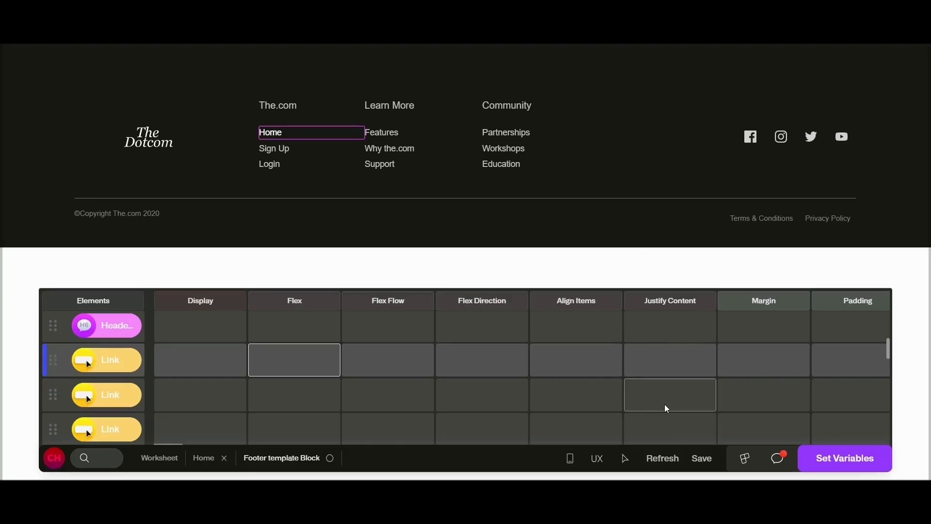
{"action": "left_click", "coordinate": [702, 459]}
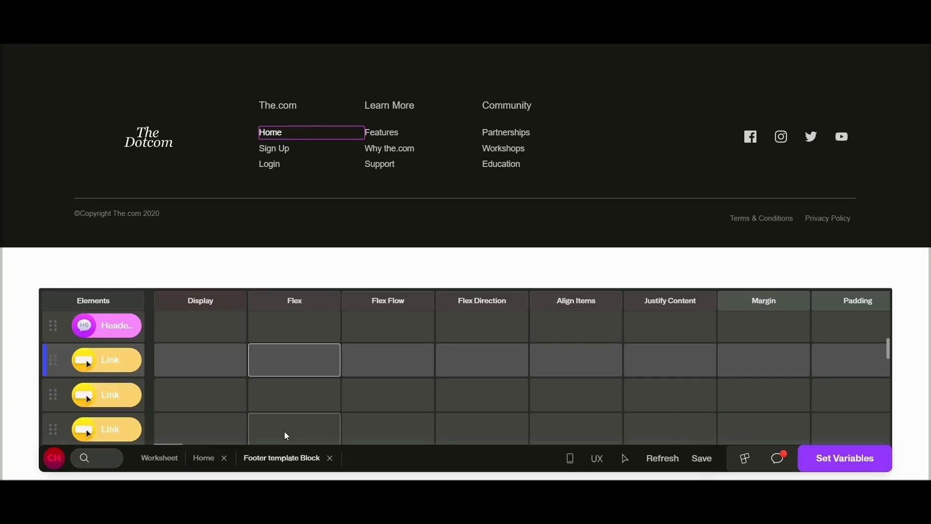
Step: Go back to the worksheet and open the Services page for editing
{"action": "left_click", "coordinate": [161, 465]}
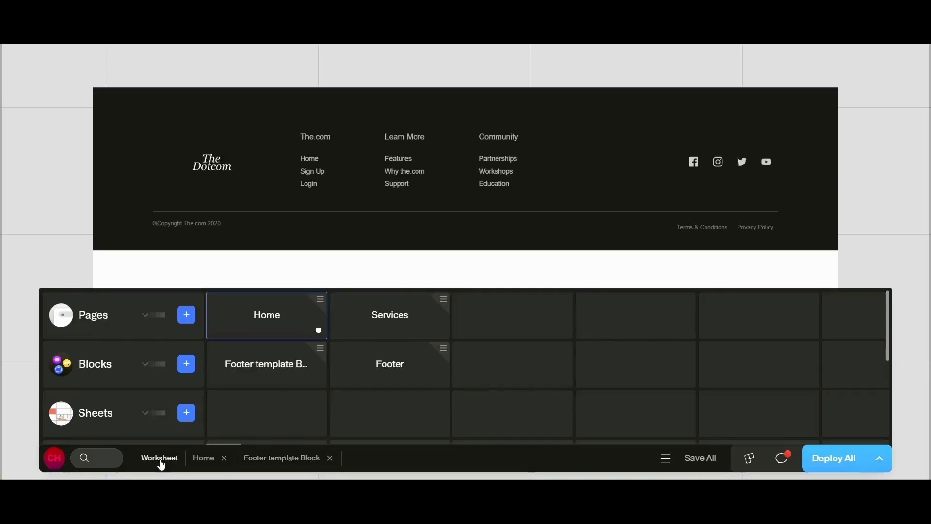
{"action": "left_click", "coordinate": [438, 334]}
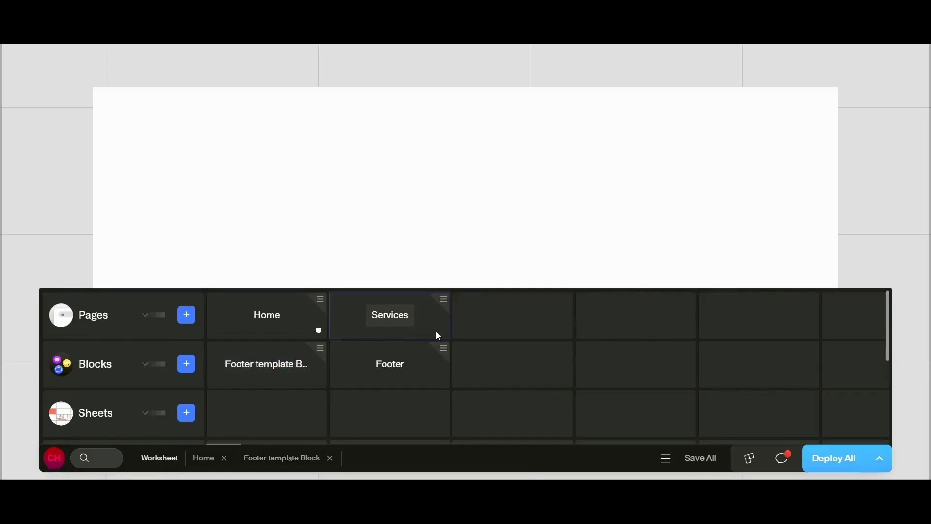
{"action": "left_click", "coordinate": [391, 319]}
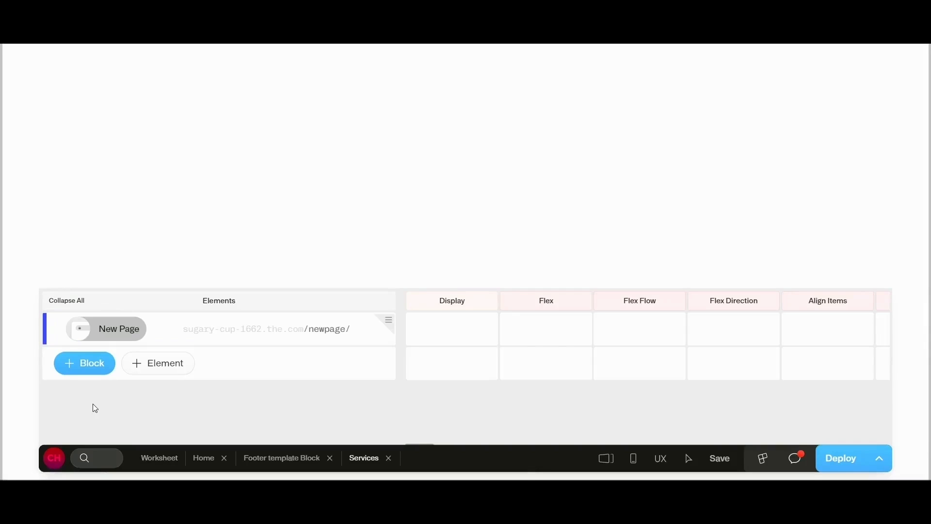
Step: Add the Footer template Block to the Services page and save the page
{"action": "left_click", "coordinate": [86, 370]}
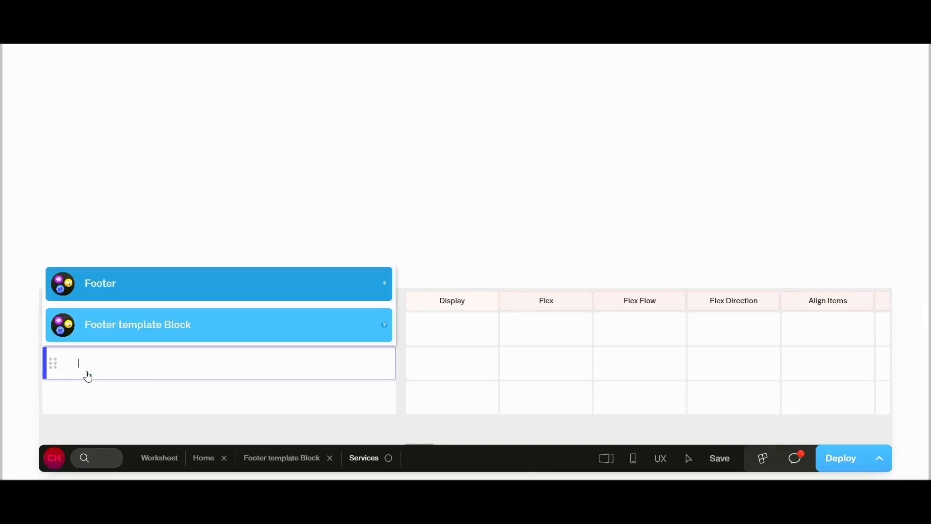
{"action": "left_click", "coordinate": [139, 332]}
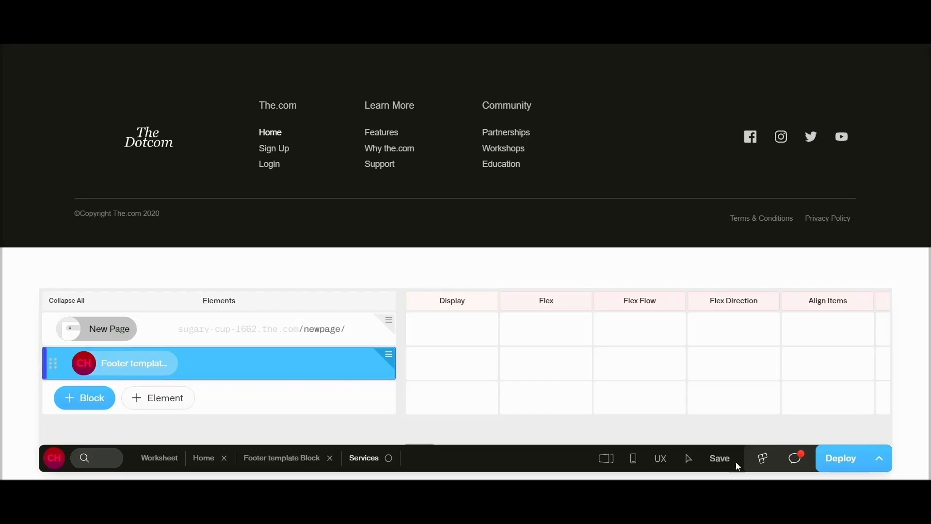
{"action": "left_click", "coordinate": [720, 459]}
Step: Open the attributes of the footer block on the Services page and set textColorFooter to #cecece
{"action": "left_click", "coordinate": [395, 363]}
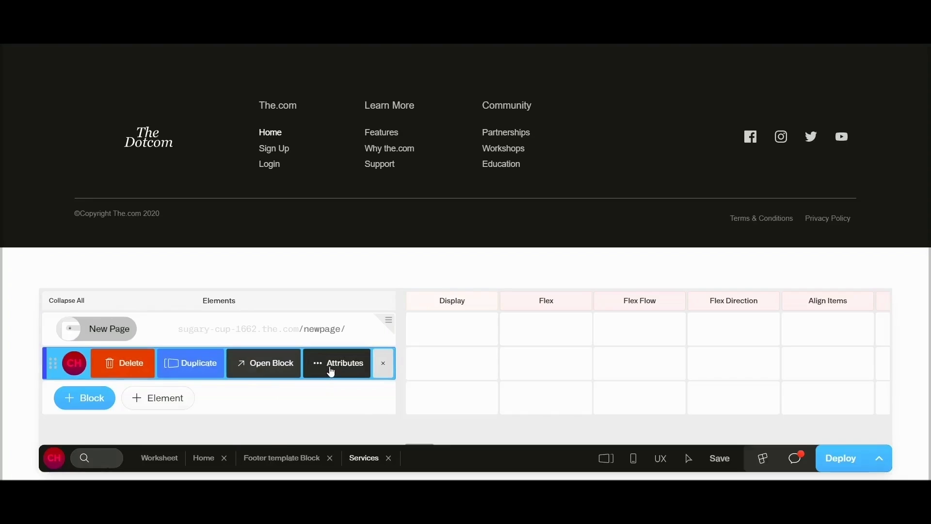
{"action": "left_click", "coordinate": [333, 374]}
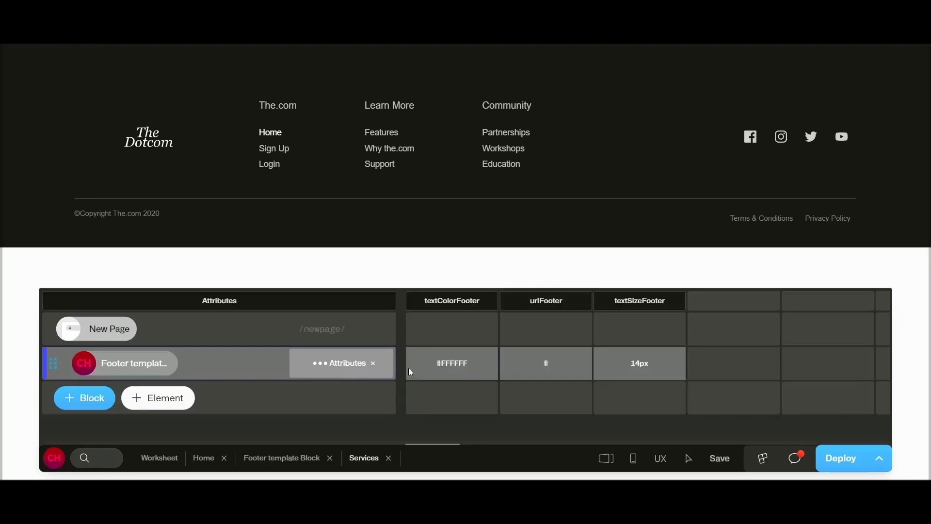
{"action": "left_click", "coordinate": [474, 367]}
{"action": "type", "text": "#"}
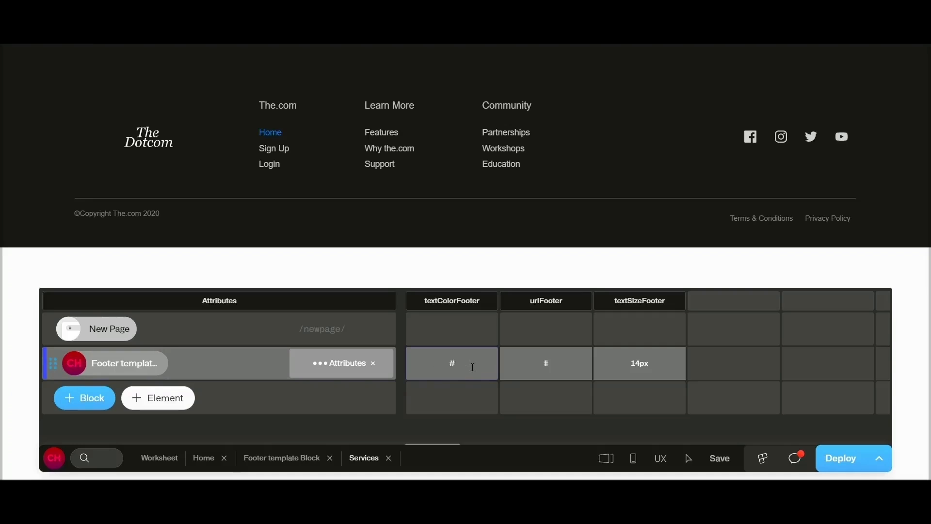
{"action": "type", "text": "cecece"}
Step: Set the footer block's urlFooter to #the.com and textSizeFooter to 18px, and close its attributes
{"action": "left_click", "coordinate": [558, 370]}
{"action": "type", "text": "#the.com"}
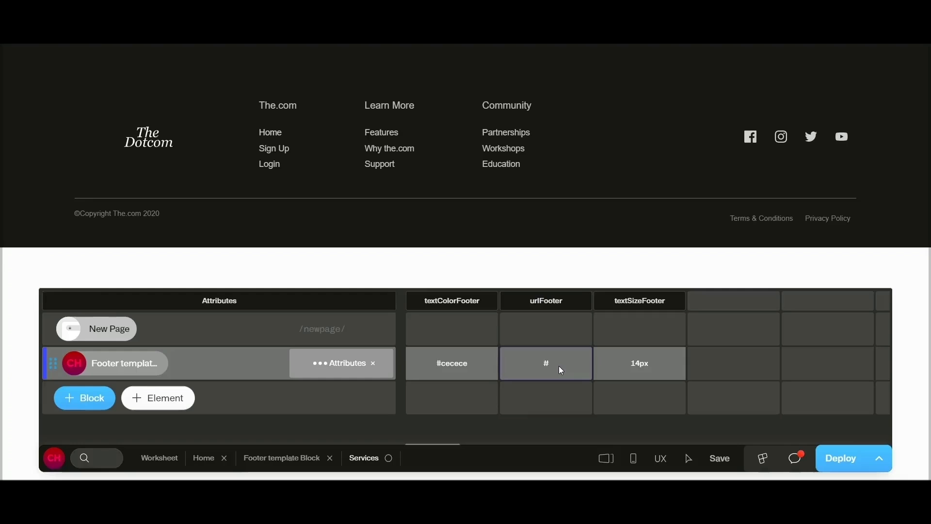
{"action": "left_click", "coordinate": [651, 362]}
{"action": "type", "text": "18px"}
{"action": "left_click", "coordinate": [543, 361]}
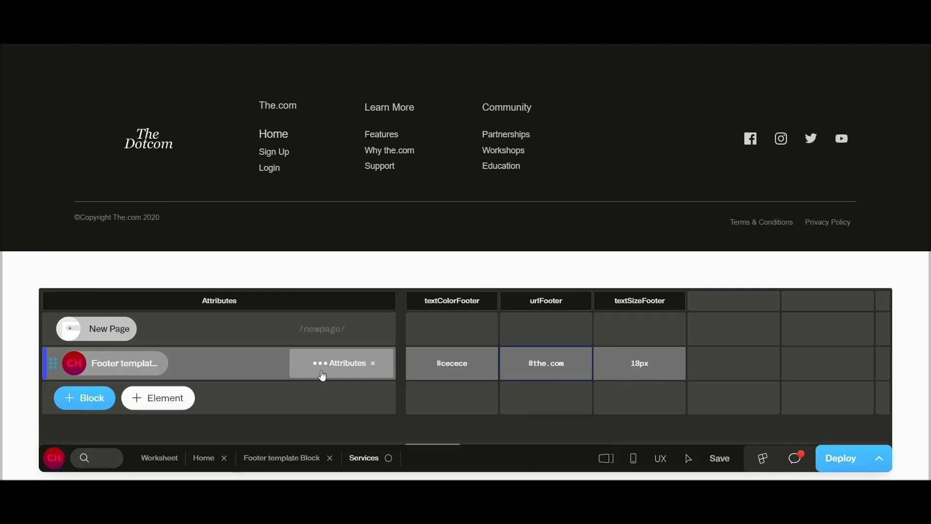
{"action": "left_click", "coordinate": [372, 364]}
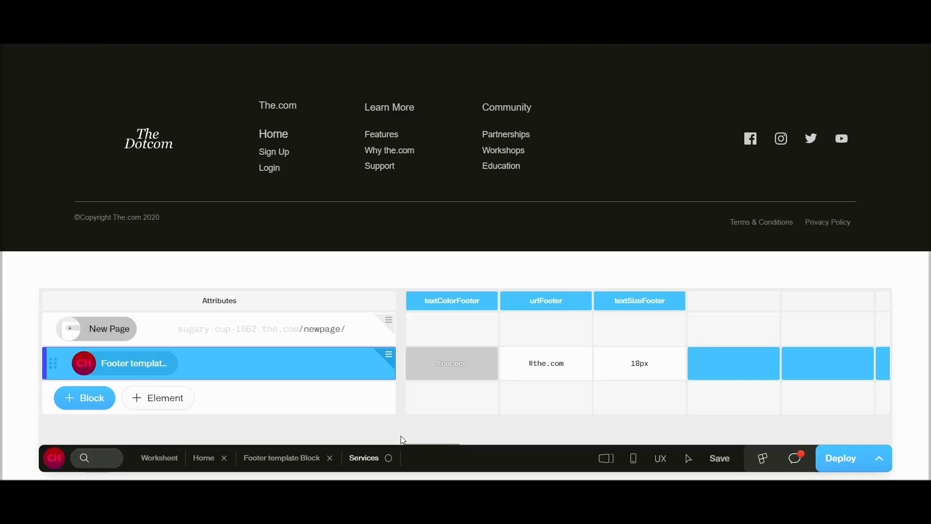
Step: Add a second Footer template Block below the first on the Services page and hide the editor to compare both footers
{"action": "left_click", "coordinate": [81, 398]}
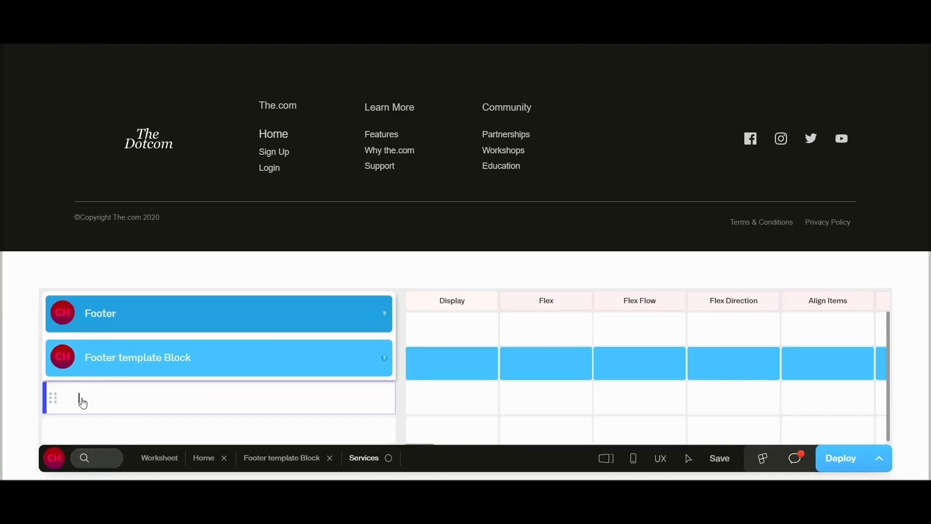
{"action": "left_click", "coordinate": [138, 361]}
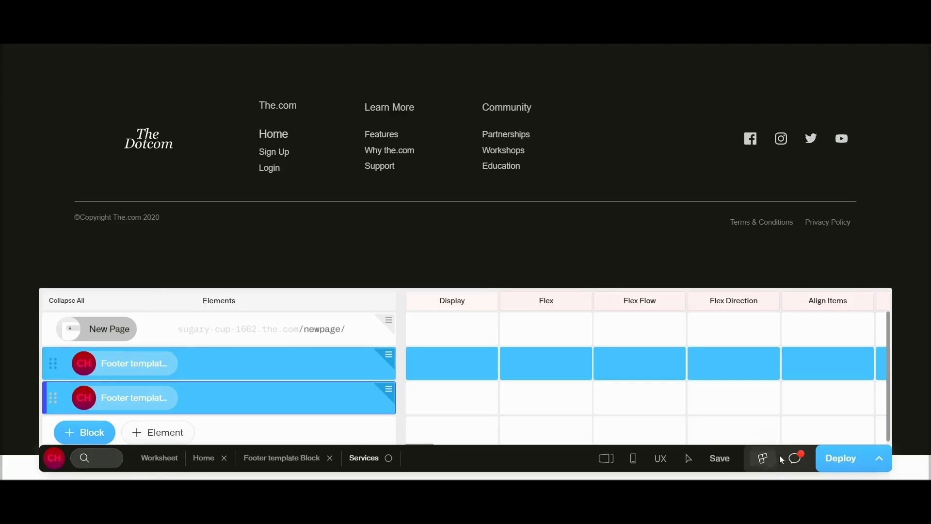
{"action": "key", "text": "Escape"}
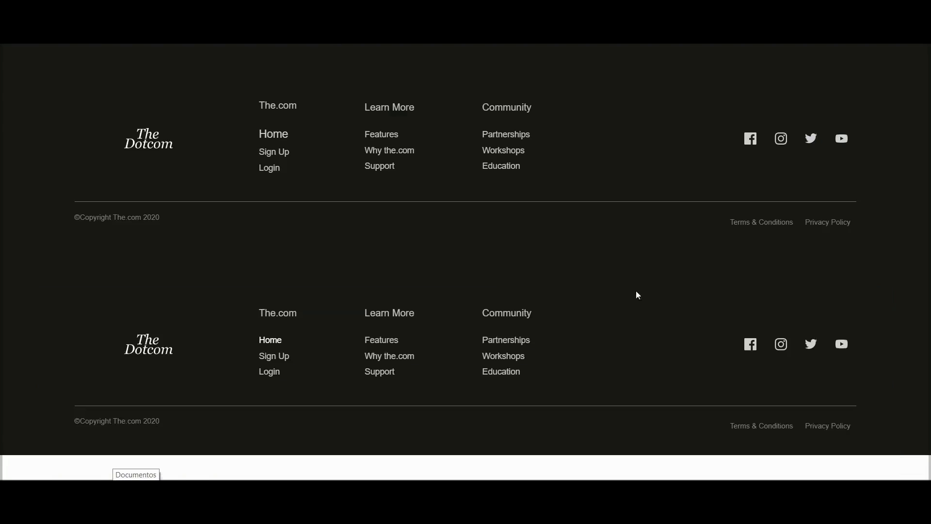